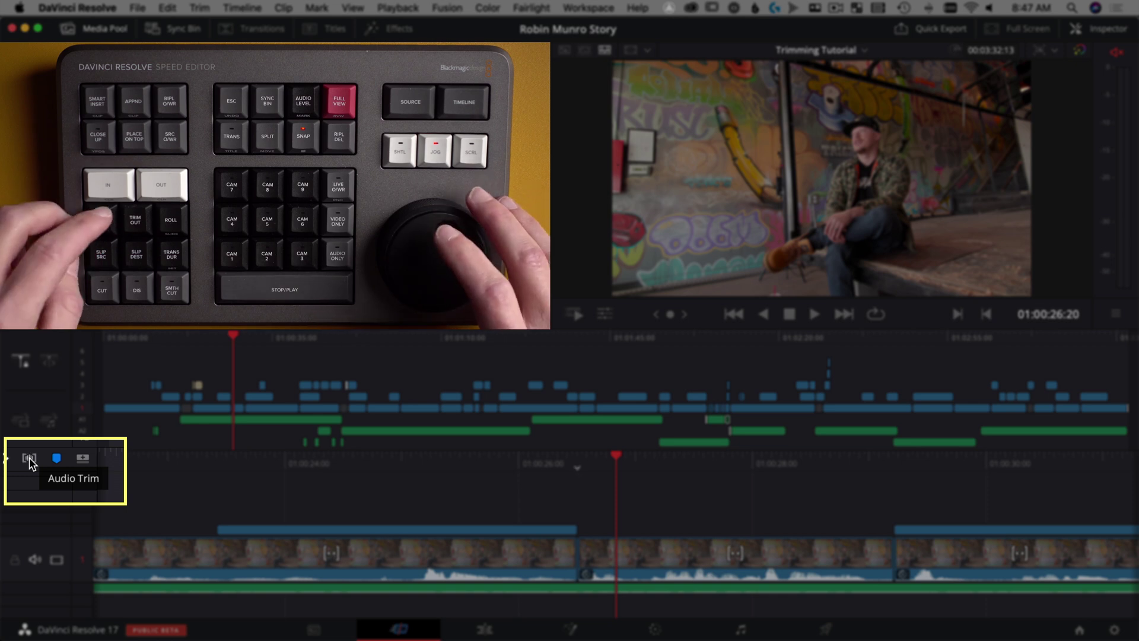
{"action": "key", "text": "."}
{"action": "key", "text": "."}
{"action": "key", "text": "."}
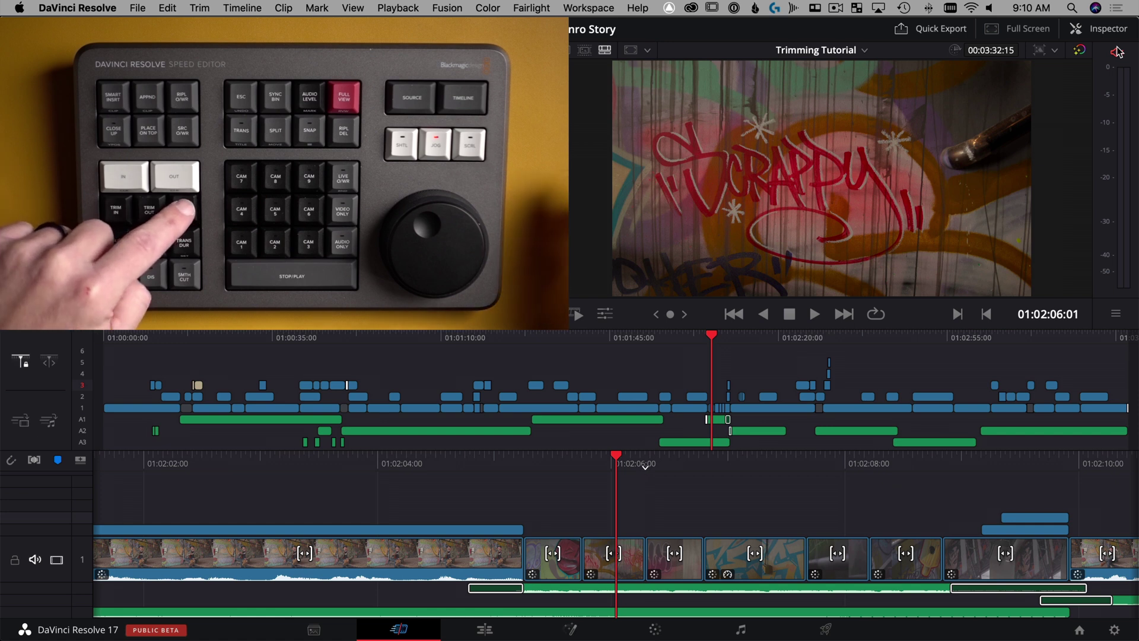
Try rolling the edit point between the red graffiti clip at 01:02:06:01 and the clip that follows it
{"action": "key", "text": "v"}
{"action": "key", "text": "comma"}
{"action": "key", "text": "comma"}
{"action": "key", "text": "comma"}
{"action": "key", "text": "comma"}
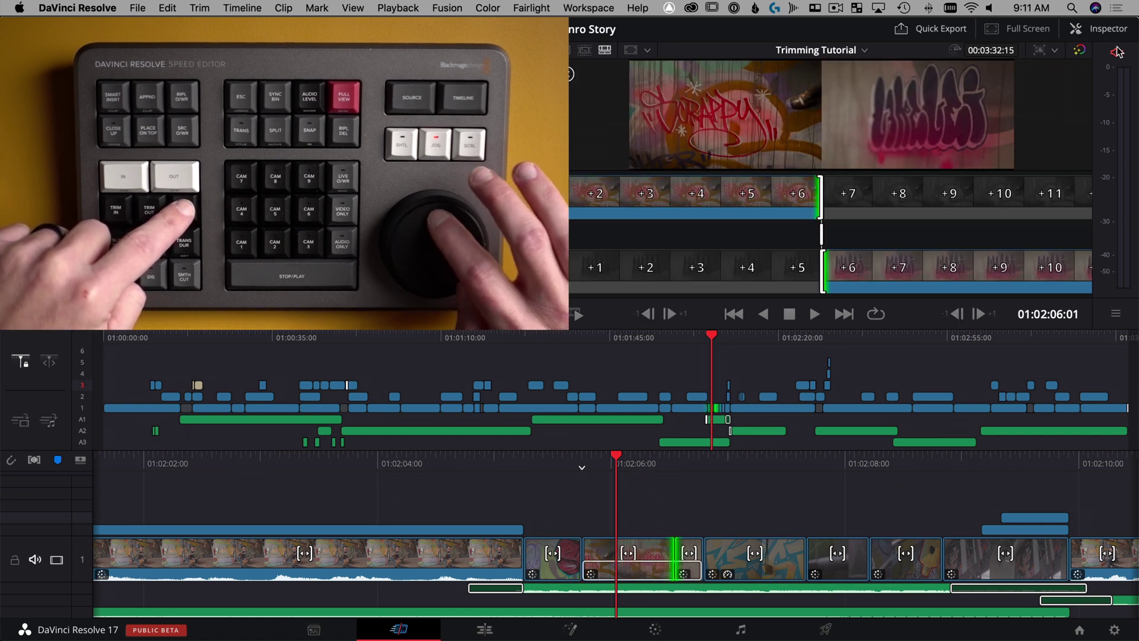
{"action": "key", "text": "period"}
{"action": "key", "text": "period"}
{"action": "key", "text": "period"}
{"action": "key", "text": "period"}
{"action": "key", "text": "period"}
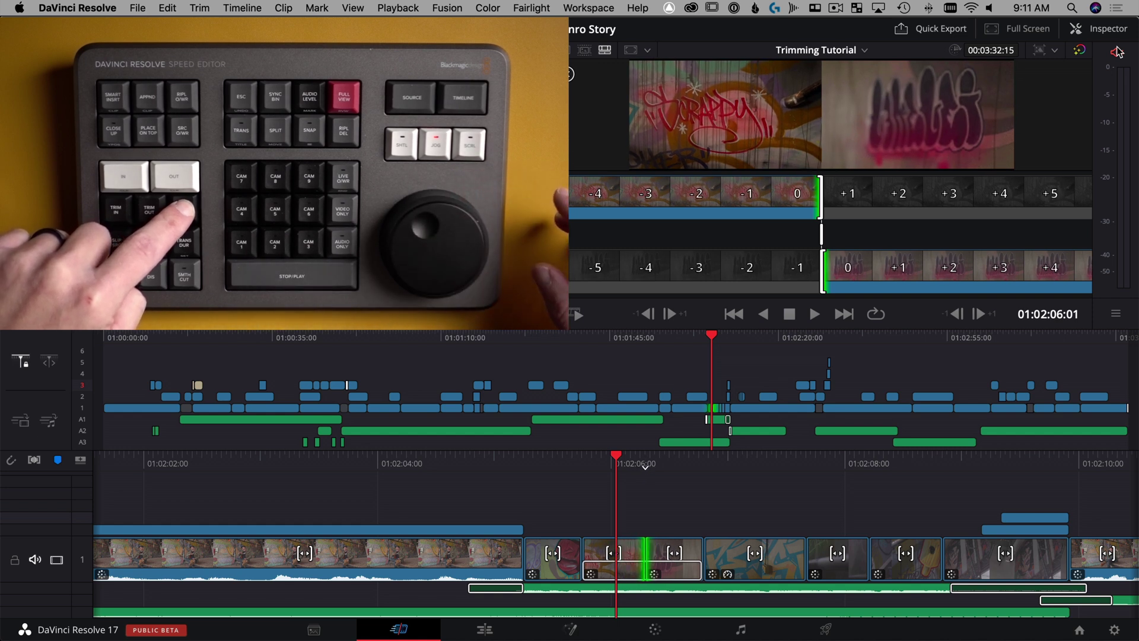
{"action": "key", "text": "Escape"}
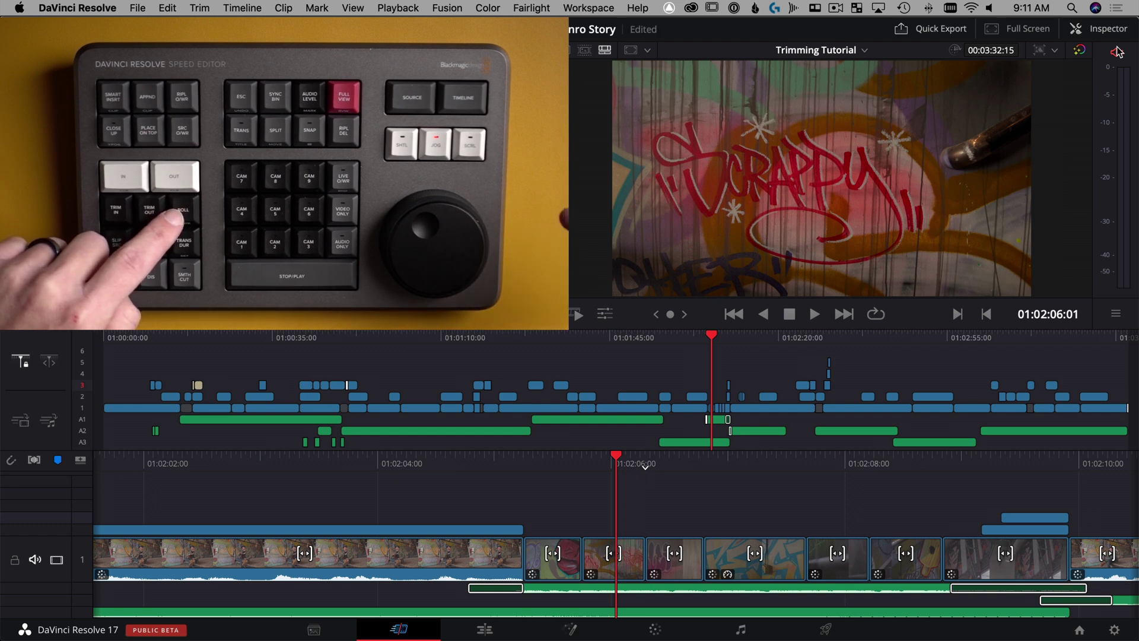
{"action": "key", "text": "v"}
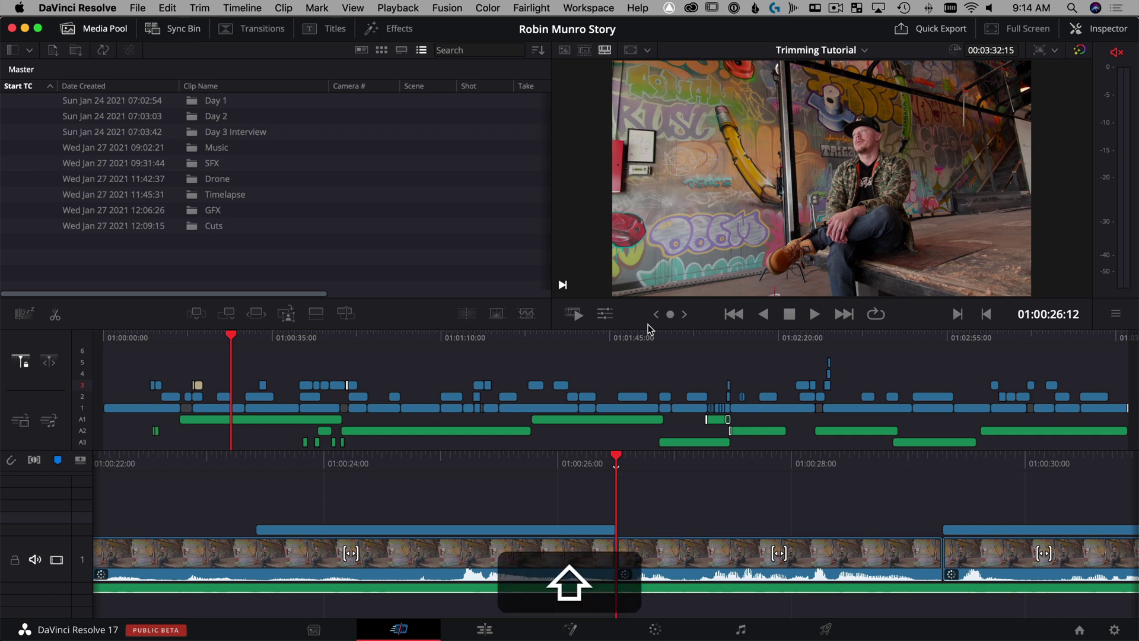
Switch to the Edit page and move the playhead forward to 01:00:26:19
{"action": "key", "text": "shift+4"}
{"action": "key", "text": "Right"}
{"action": "key", "text": "Right"}
{"action": "key", "text": "Right"}
{"action": "key", "text": "Right"}
{"action": "key", "text": "Right"}
{"action": "key", "text": "Right"}
{"action": "key", "text": "Right"}
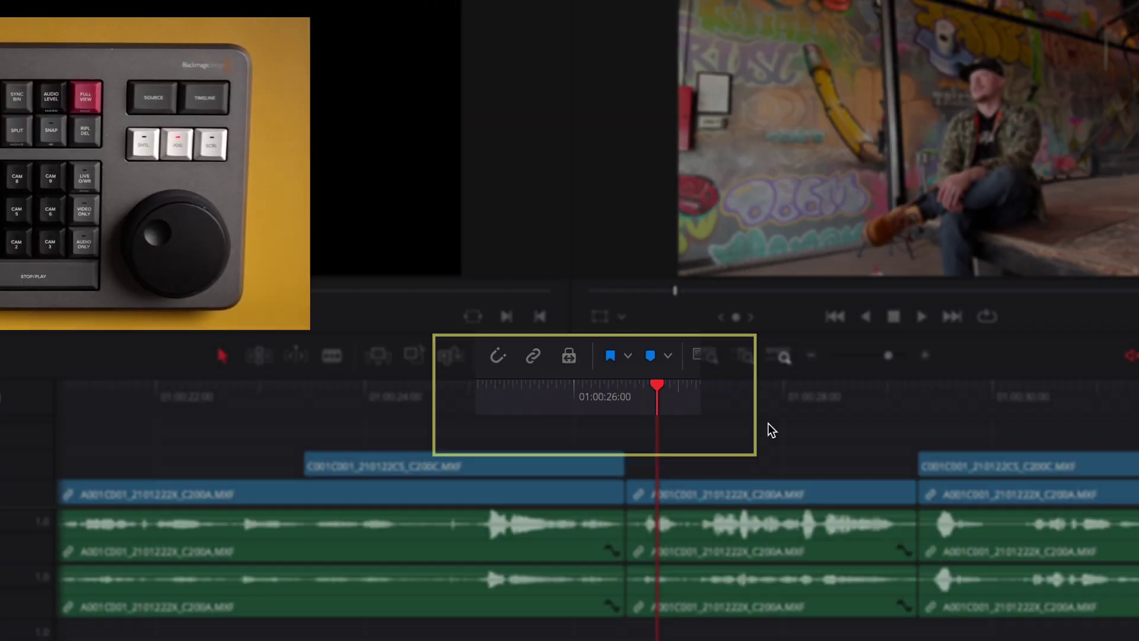
Roll the V1 cut just before 01:00:26:19 back and forth, offsetting only the video edit to +00:03
{"action": "key", "text": "v"}
{"action": "key", "text": "period"}
{"action": "key", "text": "period"}
{"action": "key", "text": "period"}
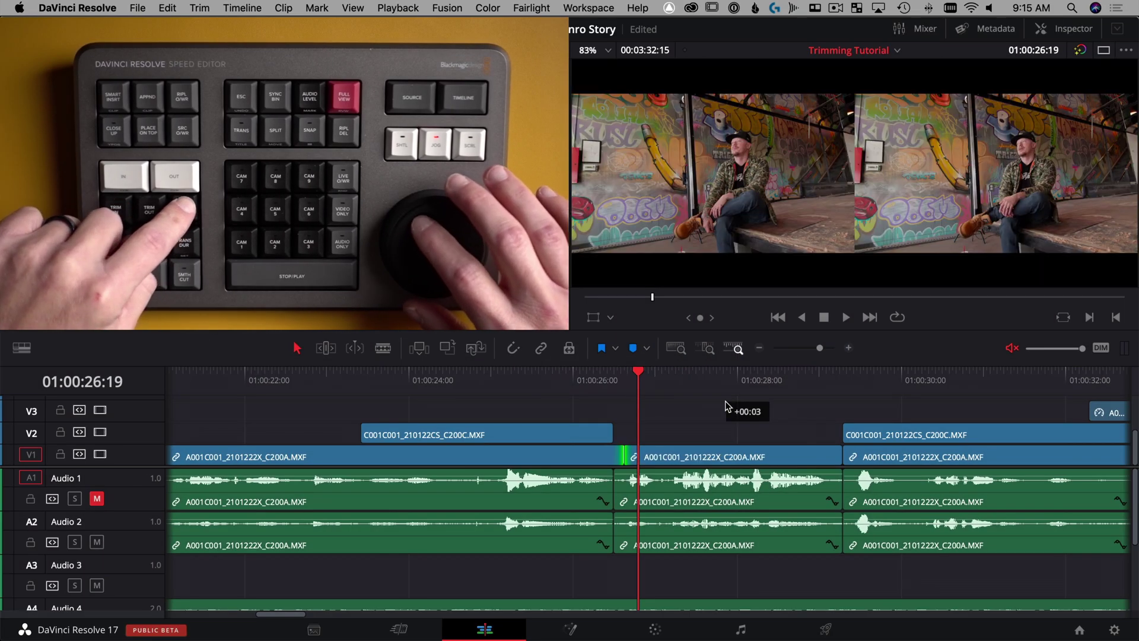
{"action": "key", "text": "comma"}
{"action": "key", "text": "comma"}
{"action": "key", "text": "comma"}
{"action": "key", "text": "comma"}
{"action": "key", "text": "comma"}
{"action": "key", "text": "comma"}
{"action": "key", "text": "comma"}
{"action": "key", "text": "comma"}
{"action": "key", "text": "comma"}
{"action": "key", "text": "period"}
{"action": "key", "text": "period"}
{"action": "key", "text": "period"}
{"action": "key", "text": "period"}
{"action": "key", "text": "period"}
{"action": "key", "text": "period"}
{"action": "key", "text": "period"}
{"action": "key", "text": "period"}
{"action": "key", "text": "period"}
{"action": "key", "text": "period"}
{"action": "key", "text": "period"}
{"action": "key", "text": "period"}
{"action": "key", "text": "comma"}
{"action": "key", "text": "comma"}
{"action": "key", "text": "comma"}
{"action": "key", "text": "comma"}
{"action": "key", "text": "comma"}
{"action": "key", "text": "comma"}
{"action": "key", "text": "comma"}
{"action": "key", "text": "comma"}
{"action": "key", "text": "comma"}
{"action": "key", "text": "comma"}
{"action": "key", "text": "comma"}
{"action": "key", "text": "comma"}
{"action": "key", "text": "period"}
{"action": "key", "text": "period"}
{"action": "key", "text": "period"}
{"action": "key", "text": "period"}
{"action": "key", "text": "period"}
{"action": "key", "text": "period"}
{"action": "key", "text": "period"}
{"action": "key", "text": "period"}
{"action": "key", "text": "period"}
{"action": "key", "text": "period"}
{"action": "key", "text": "period"}
{"action": "key", "text": "period"}
{"action": "key", "text": "comma"}
{"action": "key", "text": "comma"}
{"action": "key", "text": "comma"}
{"action": "key", "text": "comma"}
{"action": "key", "text": "comma"}
{"action": "key", "text": "comma"}
{"action": "key", "text": "comma"}
{"action": "key", "text": "comma"}
{"action": "key", "text": "comma"}
{"action": "key", "text": "comma"}
{"action": "key", "text": "period"}
{"action": "key", "text": "period"}
{"action": "key", "text": "period"}
{"action": "key", "text": "period"}
{"action": "key", "text": "period"}
{"action": "key", "text": "period"}
{"action": "key", "text": "period"}
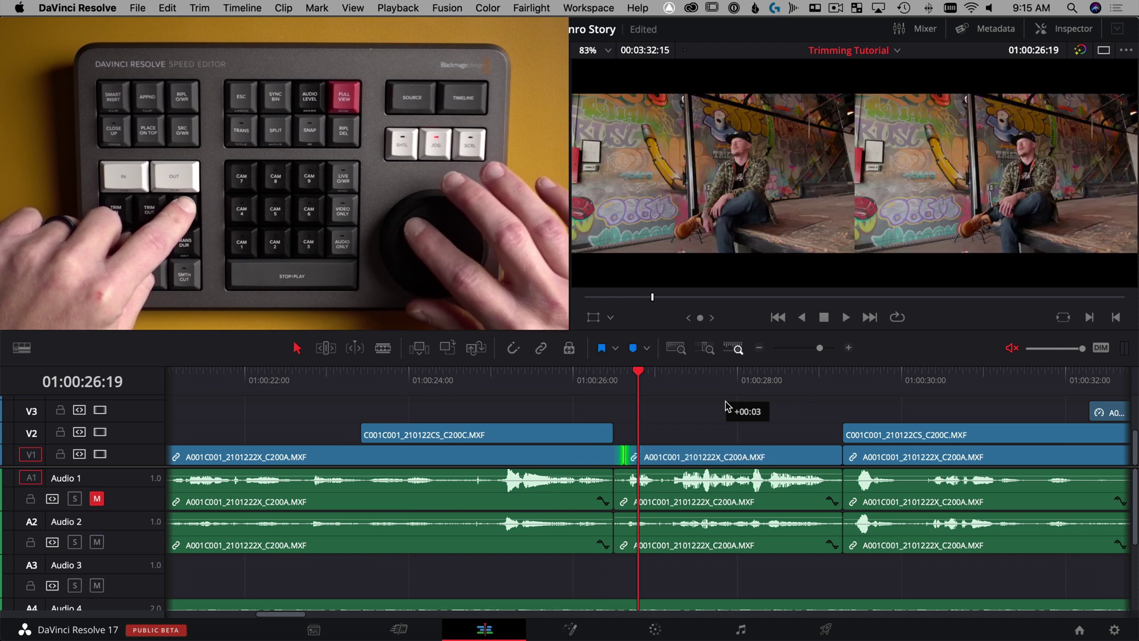
{"action": "key", "text": "period"}
{"action": "key", "text": "period"}
{"action": "key", "text": "period"}
{"action": "key", "text": "period"}
{"action": "key", "text": "period"}
{"action": "key", "text": "period"}
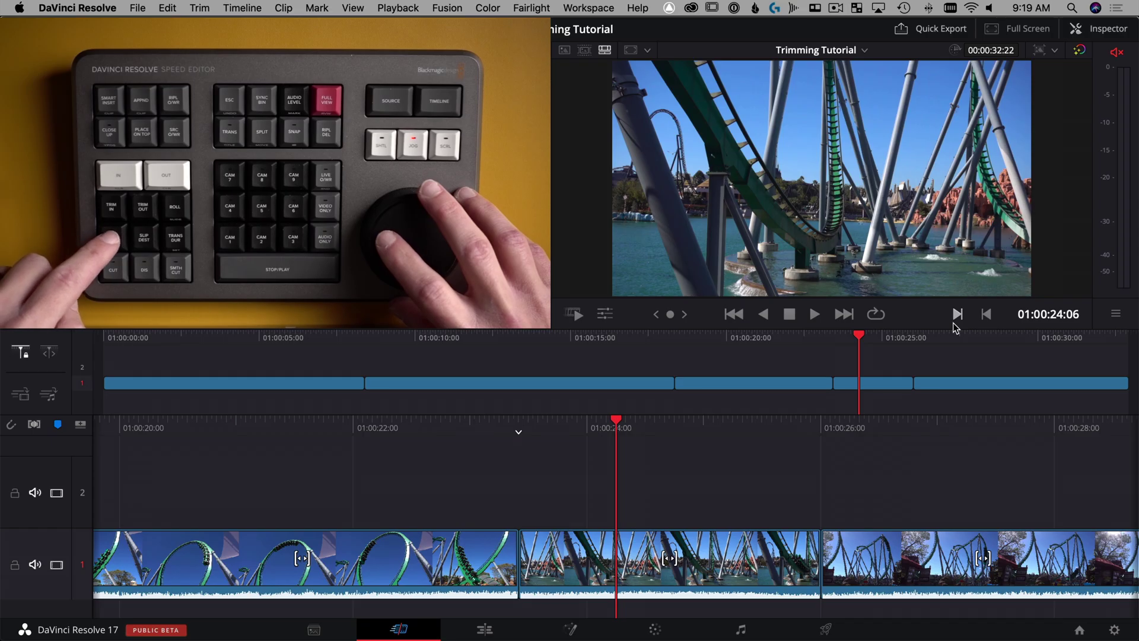
Bring up the slip overlay on the roller-coaster clip under the playhead at 01:00:24:06
{"action": "key", "text": "s"}
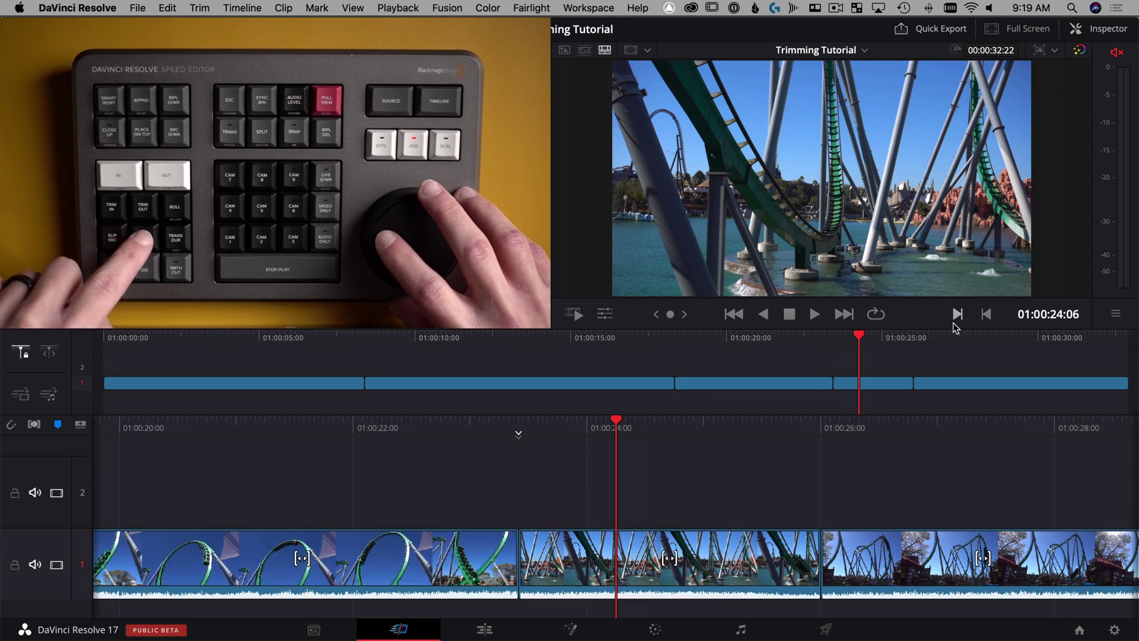
{"action": "key", "text": "s"}
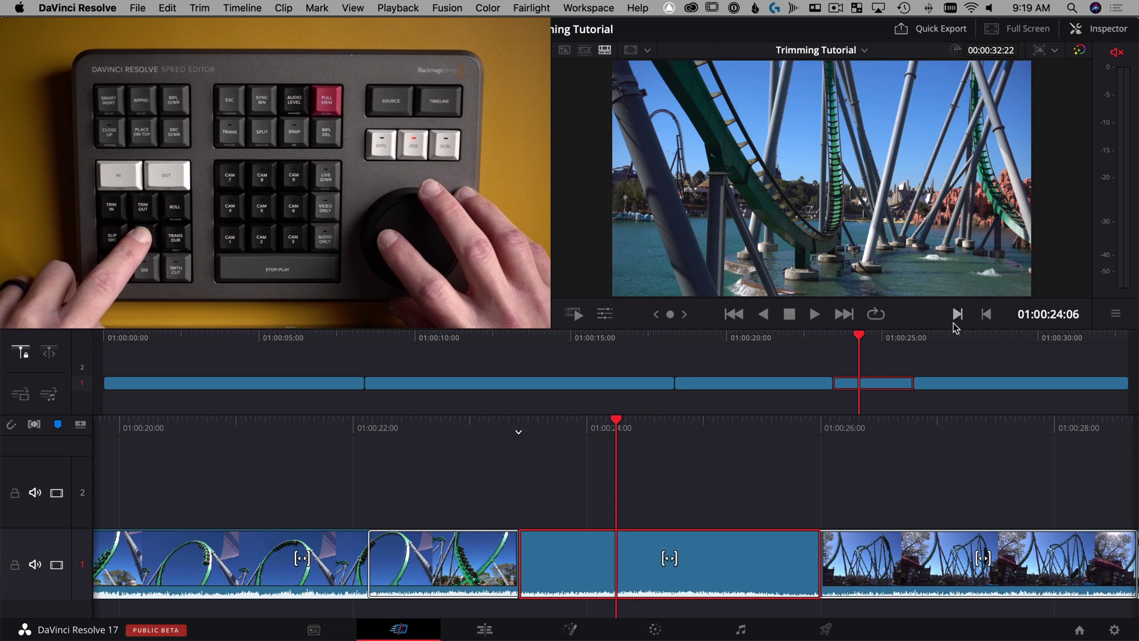
Play the sequence across both cuts of the short roller-coaster clip, from 01:00:23:04 to 01:00:26:21
{"action": "key", "text": "shift+Left"}
{"action": "key", "text": "Left"}
{"action": "key", "text": "Left"}
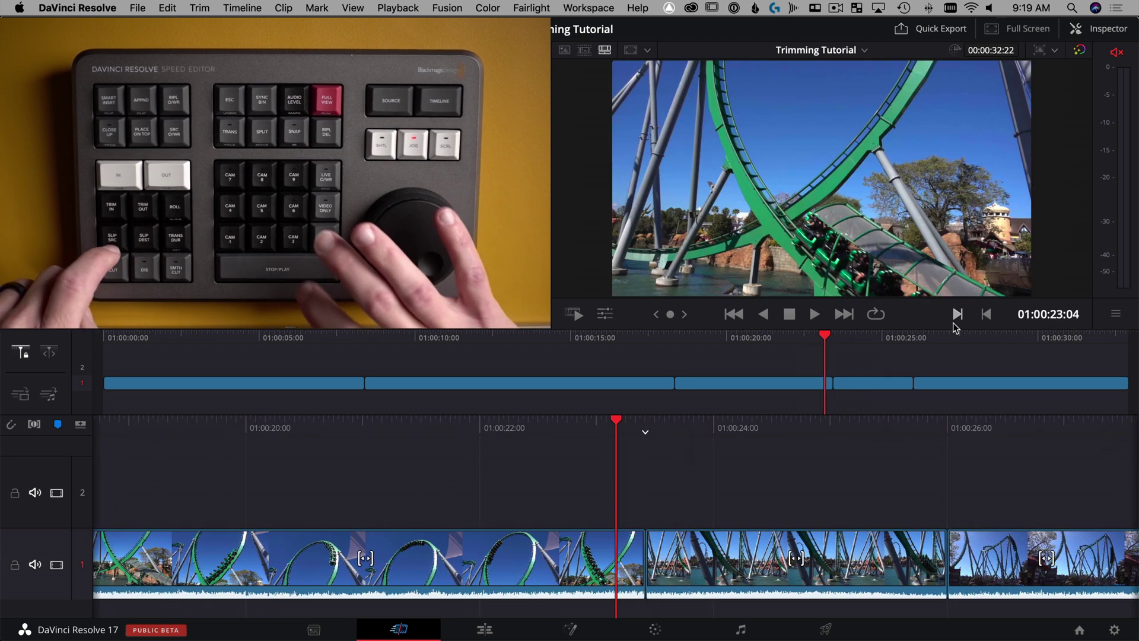
{"action": "key", "text": "space"}
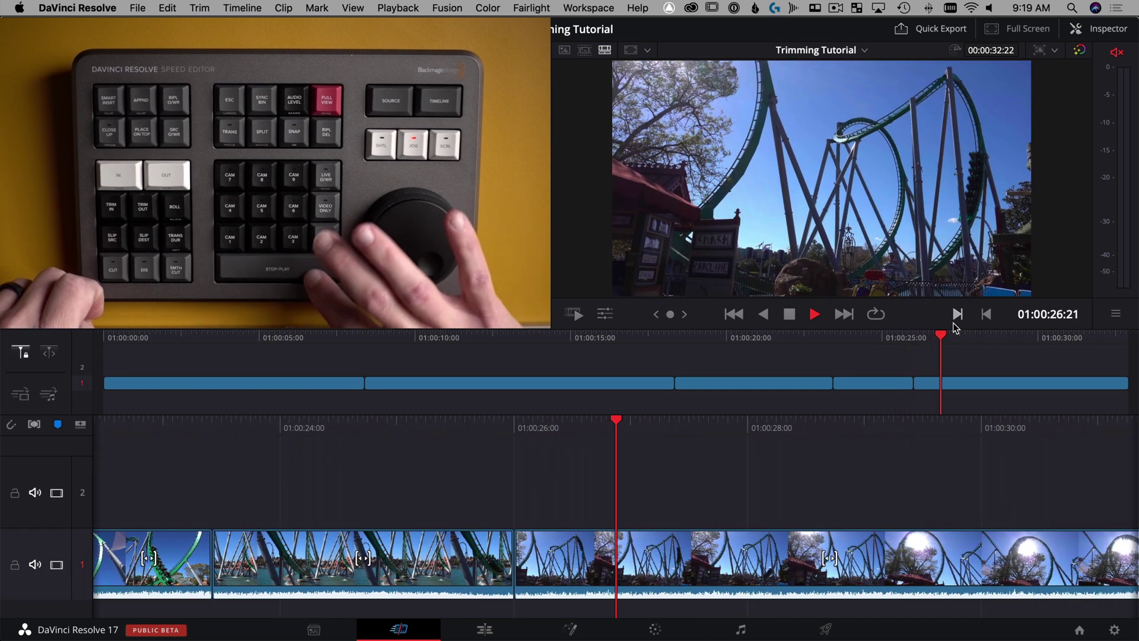
{"action": "key", "text": "space"}
Scrub back and forth through the short roller-coaster clip to examine the train's movement, stopping at 01:00:24:10
{"action": "key", "text": "Left"}
{"action": "key", "text": "Left"}
{"action": "key", "text": "Left"}
{"action": "key", "text": "Left"}
{"action": "key", "text": "Left"}
{"action": "key", "text": "Left"}
{"action": "key", "text": "Left"}
{"action": "key", "text": "Left"}
{"action": "key", "text": "Left"}
{"action": "key", "text": "Left"}
{"action": "key", "text": "Left"}
{"action": "key", "text": "Left"}
{"action": "key", "text": "Left"}
{"action": "key", "text": "Left"}
{"action": "key", "text": "Left"}
{"action": "key", "text": "Left"}
{"action": "key", "text": "Left"}
{"action": "key", "text": "Left"}
{"action": "key", "text": "Left"}
{"action": "key", "text": "Left"}
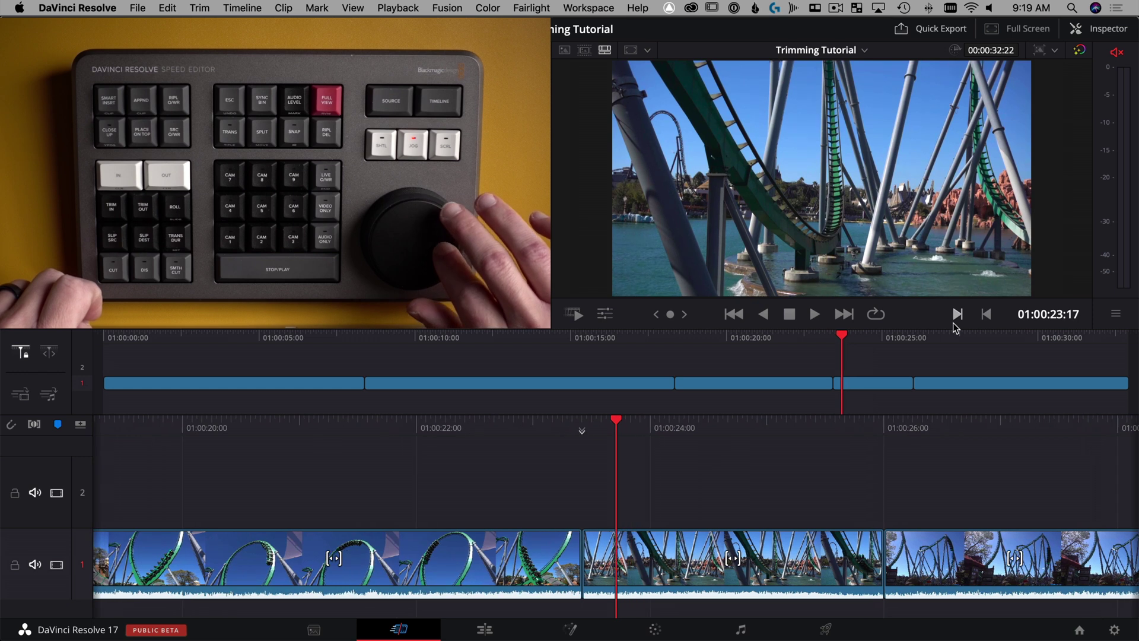
{"action": "key", "text": "Right"}
{"action": "key", "text": "Right"}
{"action": "key", "text": "Right"}
{"action": "key", "text": "Right"}
{"action": "key", "text": "Right"}
{"action": "key", "text": "Right"}
{"action": "key", "text": "Right"}
{"action": "key", "text": "Right"}
{"action": "key", "text": "Right"}
{"action": "key", "text": "Right"}
{"action": "key", "text": "Right"}
{"action": "key", "text": "Right"}
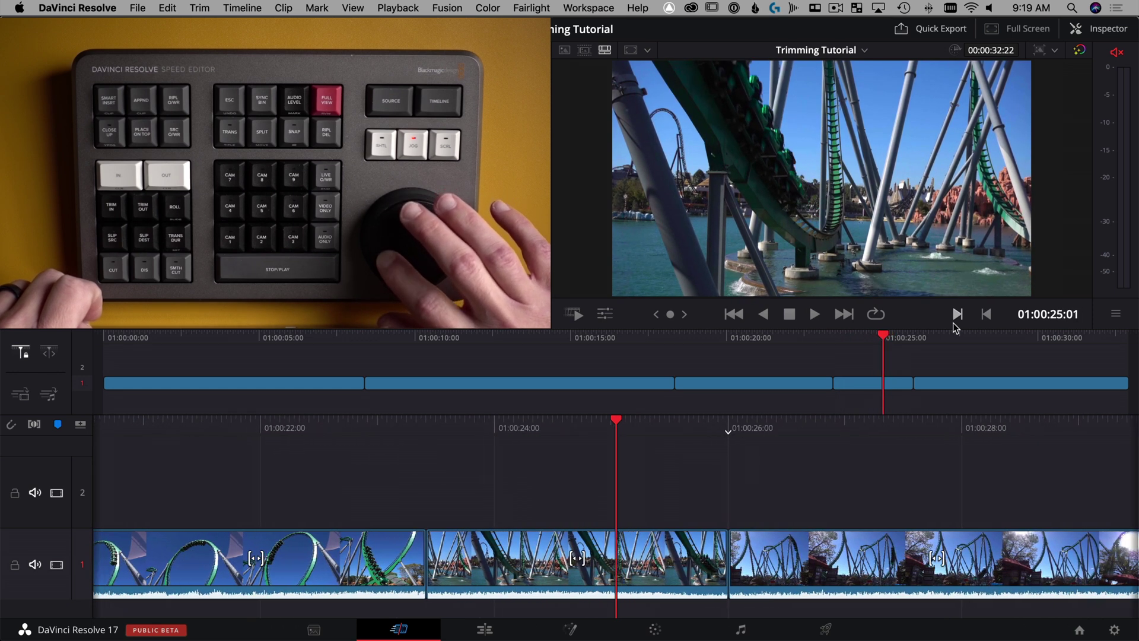
{"action": "key", "text": "Right"}
{"action": "key", "text": "Right"}
{"action": "key", "text": "Right"}
{"action": "key", "text": "Right"}
{"action": "key", "text": "Right"}
{"action": "key", "text": "Right"}
{"action": "key", "text": "Right"}
{"action": "key", "text": "Right"}
{"action": "key", "text": "Right"}
{"action": "key", "text": "Right"}
{"action": "key", "text": "Right"}
{"action": "key", "text": "Right"}
{"action": "key", "text": "Right"}
{"action": "key", "text": "Right"}
{"action": "key", "text": "Right"}
{"action": "key", "text": "Right"}
{"action": "key", "text": "Right"}
{"action": "key", "text": "Right"}
{"action": "key", "text": "Right"}
{"action": "key", "text": "Right"}
{"action": "key", "text": "Left"}
{"action": "key", "text": "Left"}
{"action": "key", "text": "Left"}
{"action": "key", "text": "Left"}
{"action": "key", "text": "Left"}
{"action": "key", "text": "Left"}
{"action": "key", "text": "Left"}
{"action": "key", "text": "Left"}
{"action": "key", "text": "Left"}
{"action": "key", "text": "Left"}
{"action": "key", "text": "Left"}
{"action": "key", "text": "Left"}
{"action": "key", "text": "Left"}
{"action": "key", "text": "Left"}
{"action": "key", "text": "Left"}
{"action": "key", "text": "Left"}
{"action": "key", "text": "Left"}
{"action": "key", "text": "Left"}
{"action": "key", "text": "Left"}
{"action": "key", "text": "Left"}
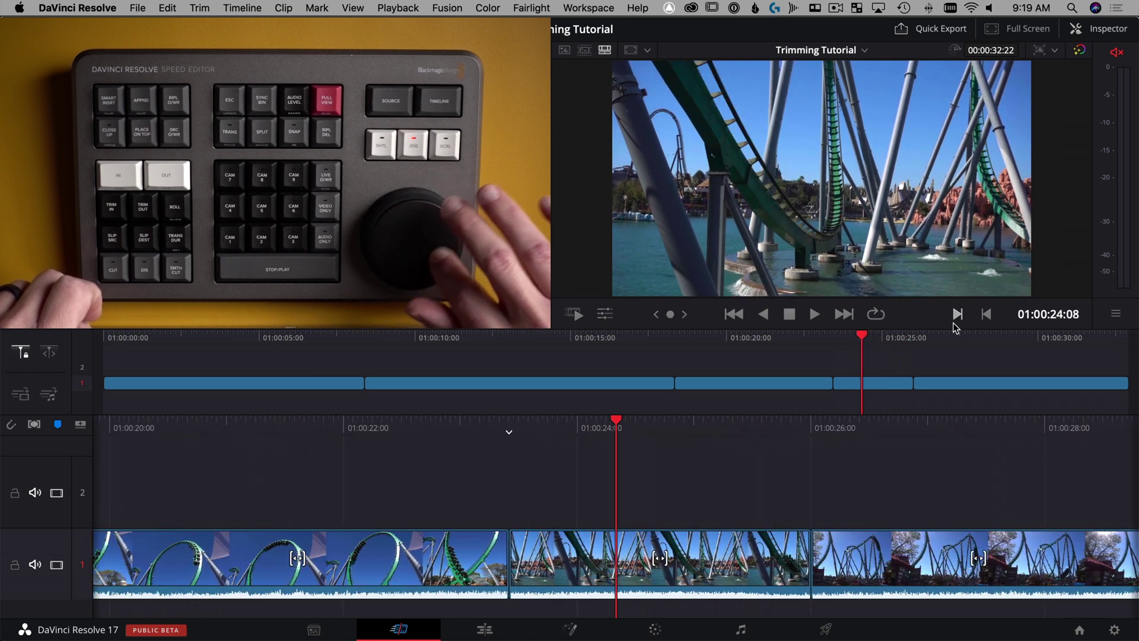
{"action": "key", "text": "Right"}
{"action": "key", "text": "Right"}
{"action": "key", "text": "Right"}
{"action": "key", "text": "Right"}
{"action": "key", "text": "Right"}
{"action": "key", "text": "Right"}
{"action": "key", "text": "Right"}
{"action": "key", "text": "Right"}
{"action": "key", "text": "Right"}
{"action": "key", "text": "Right"}
{"action": "key", "text": "Right"}
{"action": "key", "text": "Right"}
{"action": "key", "text": "Right"}
{"action": "key", "text": "Right"}
{"action": "key", "text": "Right"}
{"action": "key", "text": "Right"}
{"action": "key", "text": "Right"}
{"action": "key", "text": "Right"}
{"action": "key", "text": "Right"}
{"action": "key", "text": "Right"}
{"action": "key", "text": "Left"}
{"action": "key", "text": "Left"}
{"action": "key", "text": "Left"}
{"action": "key", "text": "Left"}
{"action": "key", "text": "Left"}
{"action": "key", "text": "Left"}
{"action": "key", "text": "Left"}
{"action": "key", "text": "Left"}
{"action": "key", "text": "Left"}
{"action": "key", "text": "Left"}
{"action": "key", "text": "Left"}
{"action": "key", "text": "Left"}
{"action": "key", "text": "Left"}
{"action": "key", "text": "Left"}
{"action": "key", "text": "Left"}
{"action": "key", "text": "Left"}
{"action": "key", "text": "Left"}
{"action": "key", "text": "Left"}
{"action": "key", "text": "Left"}
{"action": "key", "text": "Left"}
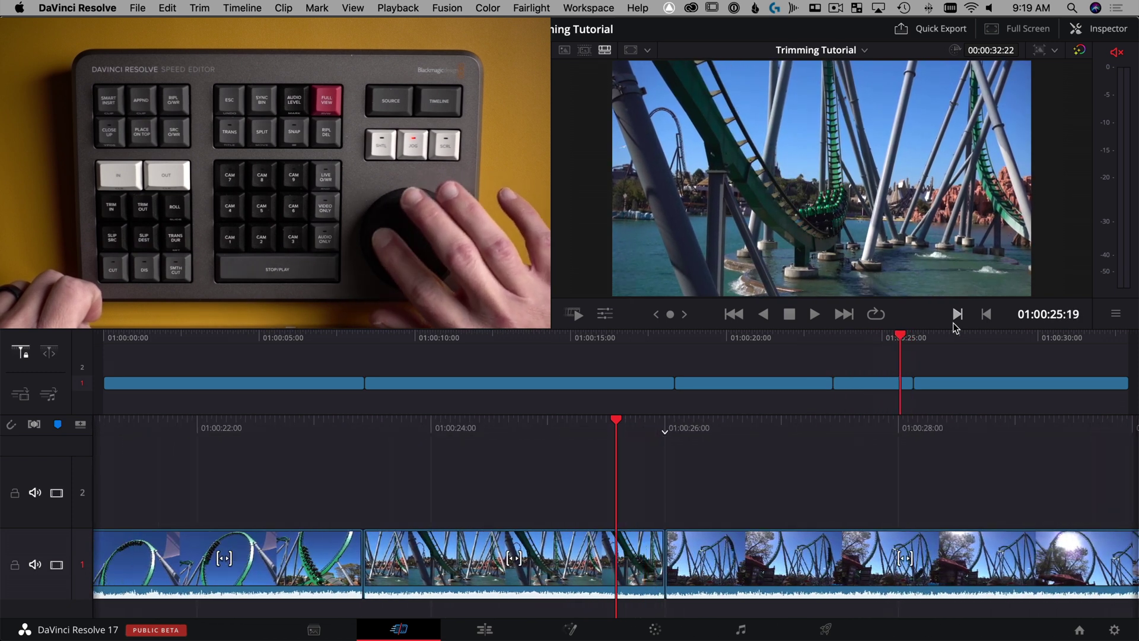
{"action": "key", "text": "Right"}
{"action": "key", "text": "Right"}
{"action": "key", "text": "Right"}
{"action": "key", "text": "Right"}
{"action": "key", "text": "Right"}
{"action": "key", "text": "Right"}
{"action": "key", "text": "Right"}
{"action": "key", "text": "Right"}
{"action": "key", "text": "Right"}
{"action": "key", "text": "Right"}
{"action": "key", "text": "Right"}
{"action": "key", "text": "Right"}
{"action": "key", "text": "Right"}
{"action": "key", "text": "Right"}
{"action": "key", "text": "Right"}
{"action": "key", "text": "Right"}
{"action": "key", "text": "Right"}
{"action": "key", "text": "Right"}
{"action": "key", "text": "Left"}
{"action": "key", "text": "Left"}
{"action": "key", "text": "Left"}
{"action": "key", "text": "Left"}
{"action": "key", "text": "Left"}
{"action": "key", "text": "Left"}
{"action": "key", "text": "Left"}
{"action": "key", "text": "Left"}
{"action": "key", "text": "Left"}
{"action": "key", "text": "Left"}
{"action": "key", "text": "Left"}
{"action": "key", "text": "Left"}
{"action": "key", "text": "Left"}
{"action": "key", "text": "Left"}
{"action": "key", "text": "Left"}
{"action": "key", "text": "Left"}
{"action": "key", "text": "Left"}
{"action": "key", "text": "Left"}
{"action": "key", "text": "Left"}
{"action": "key", "text": "Left"}
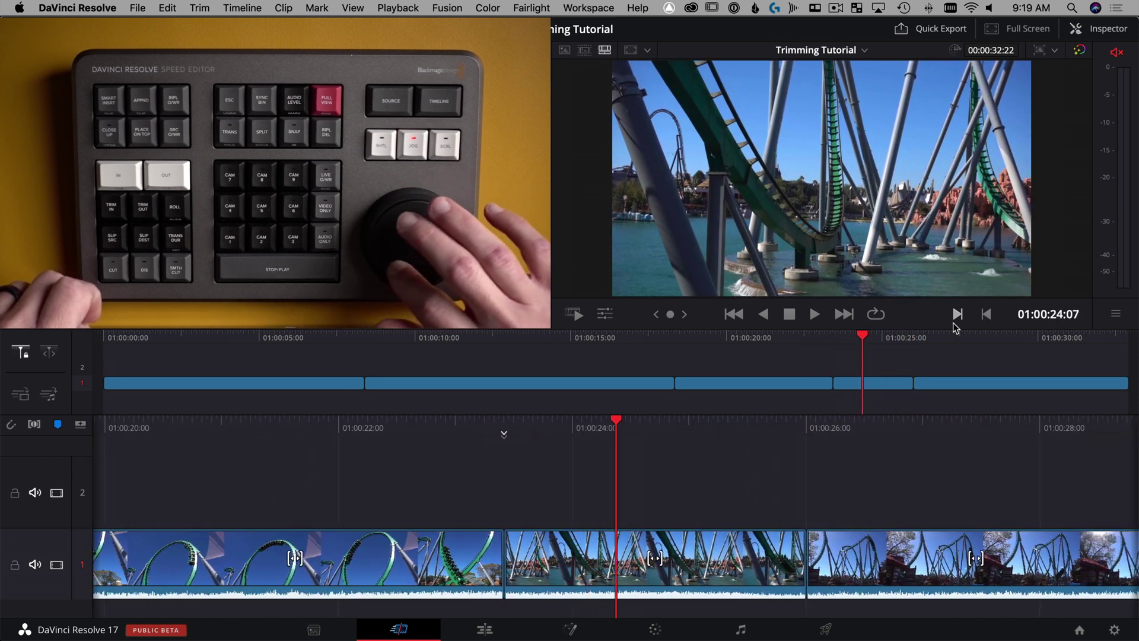
{"action": "key", "text": "Right"}
{"action": "key", "text": "Right"}
{"action": "key", "text": "Right"}
{"action": "key", "text": "Right"}
{"action": "key", "text": "Right"}
{"action": "key", "text": "Right"}
{"action": "key", "text": "Right"}
{"action": "key", "text": "Right"}
{"action": "key", "text": "Right"}
{"action": "key", "text": "Right"}
{"action": "key", "text": "Right"}
{"action": "key", "text": "Right"}
{"action": "key", "text": "Right"}
{"action": "key", "text": "Right"}
{"action": "key", "text": "Right"}
{"action": "key", "text": "Right"}
{"action": "key", "text": "Right"}
{"action": "key", "text": "Right"}
{"action": "key", "text": "Right"}
{"action": "key", "text": "Right"}
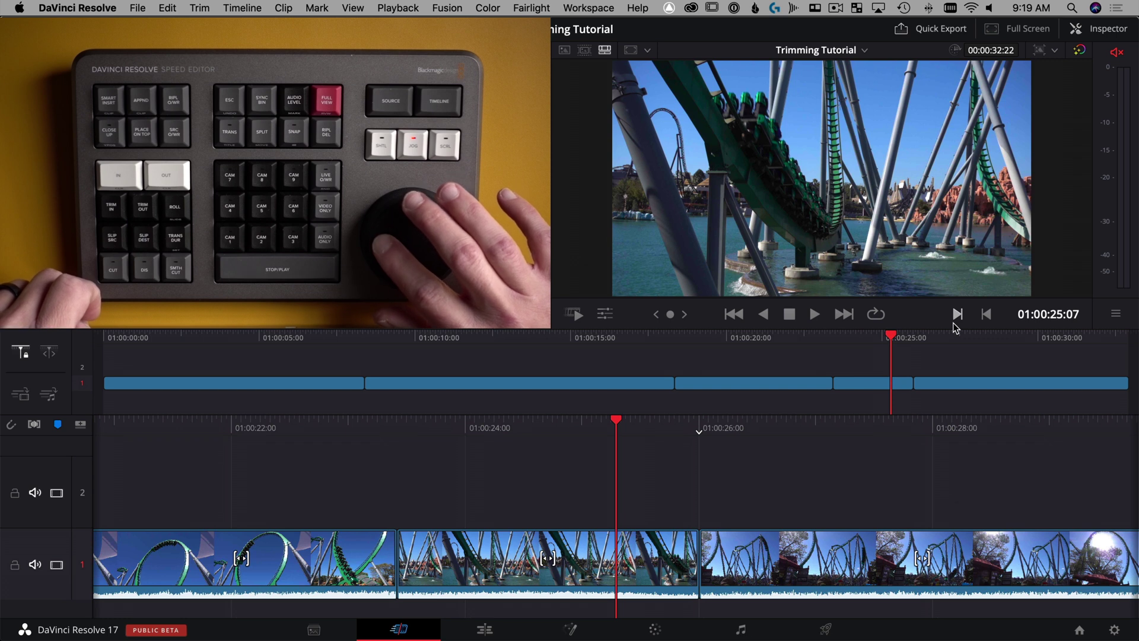
{"action": "key", "text": "Left"}
{"action": "key", "text": "Left"}
{"action": "key", "text": "Left"}
{"action": "key", "text": "Left"}
{"action": "key", "text": "Left"}
{"action": "key", "text": "Left"}
{"action": "key", "text": "Left"}
{"action": "key", "text": "Left"}
{"action": "key", "text": "Left"}
{"action": "key", "text": "Left"}
{"action": "key", "text": "Left"}
{"action": "key", "text": "Left"}
{"action": "key", "text": "Left"}
{"action": "key", "text": "Left"}
{"action": "key", "text": "Left"}
{"action": "key", "text": "Left"}
{"action": "key", "text": "Left"}
{"action": "key", "text": "Left"}
{"action": "key", "text": "Left"}
{"action": "key", "text": "Left"}
{"action": "key", "text": "Right"}
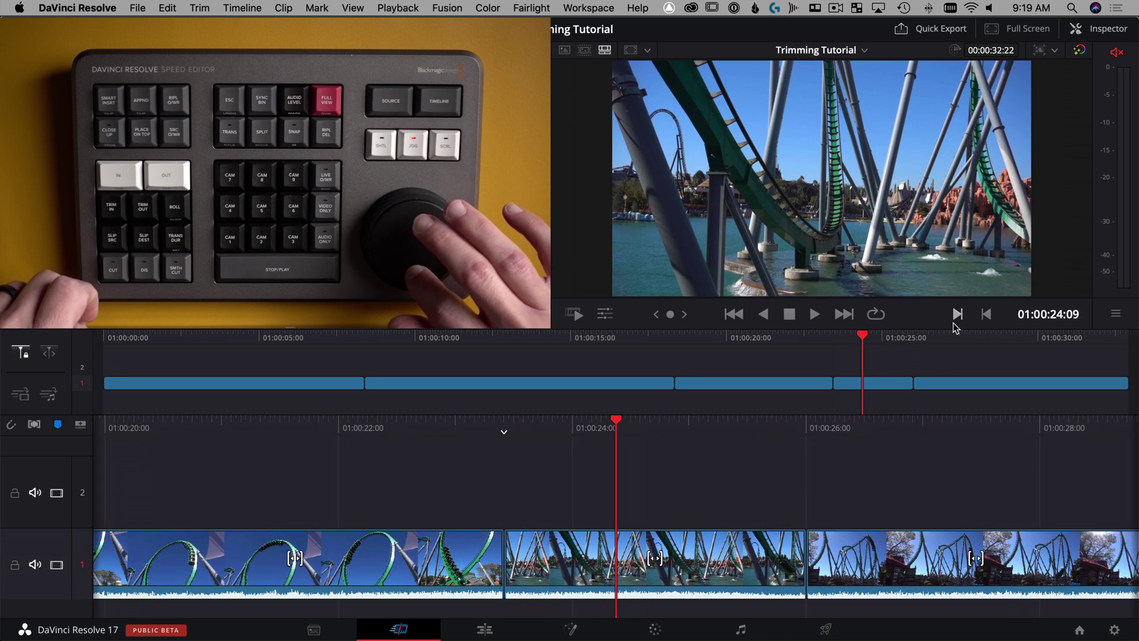
{"action": "key", "text": "Right"}
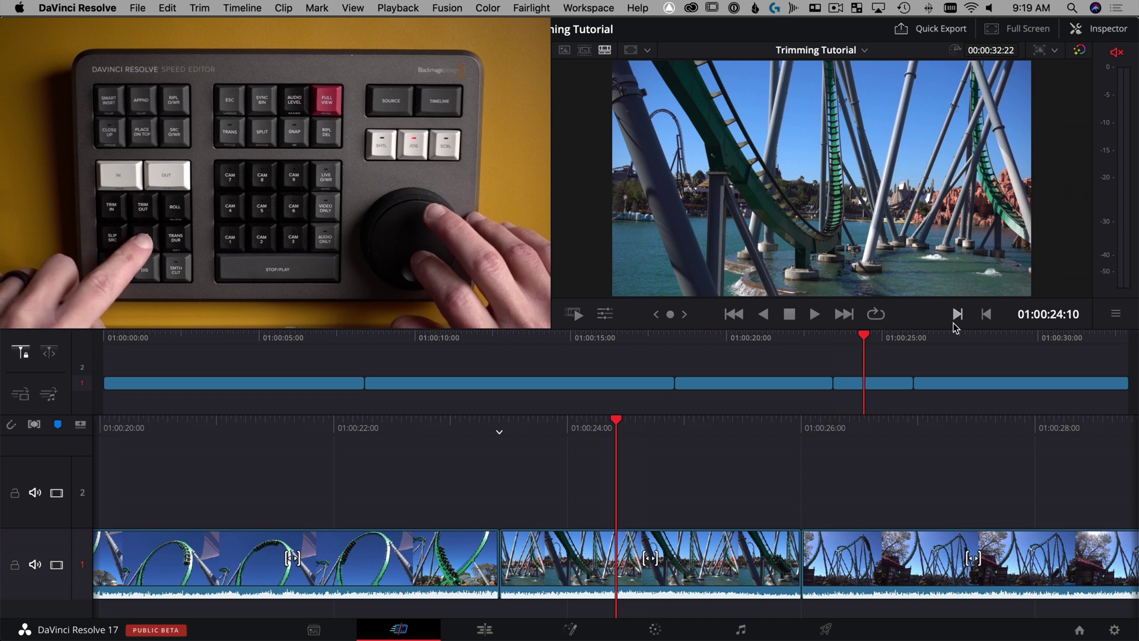
Slip the source content of the short roller-coaster clip at 01:00:24:10 in both directions, settling on an offset of -01:06
{"action": "key", "text": "s"}
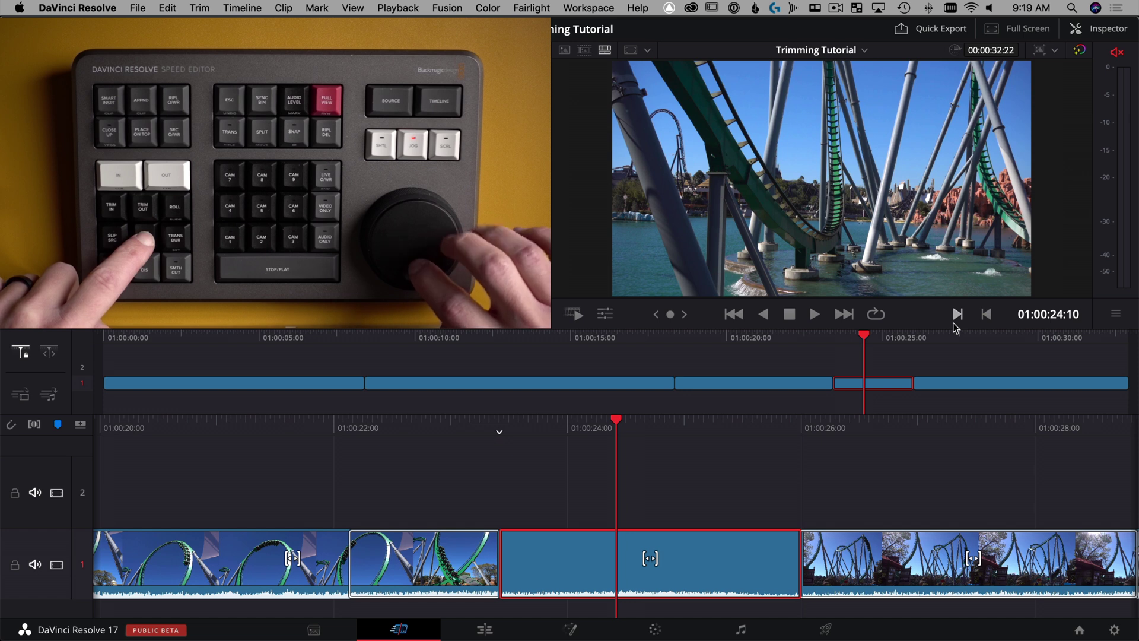
{"action": "key", "text": "period"}
{"action": "key", "text": "period"}
{"action": "key", "text": "period"}
{"action": "key", "text": "period"}
{"action": "key", "text": "period"}
{"action": "key", "text": "period"}
{"action": "key", "text": "period"}
{"action": "key", "text": "period"}
{"action": "key", "text": "period"}
{"action": "key", "text": "period"}
{"action": "key", "text": "period"}
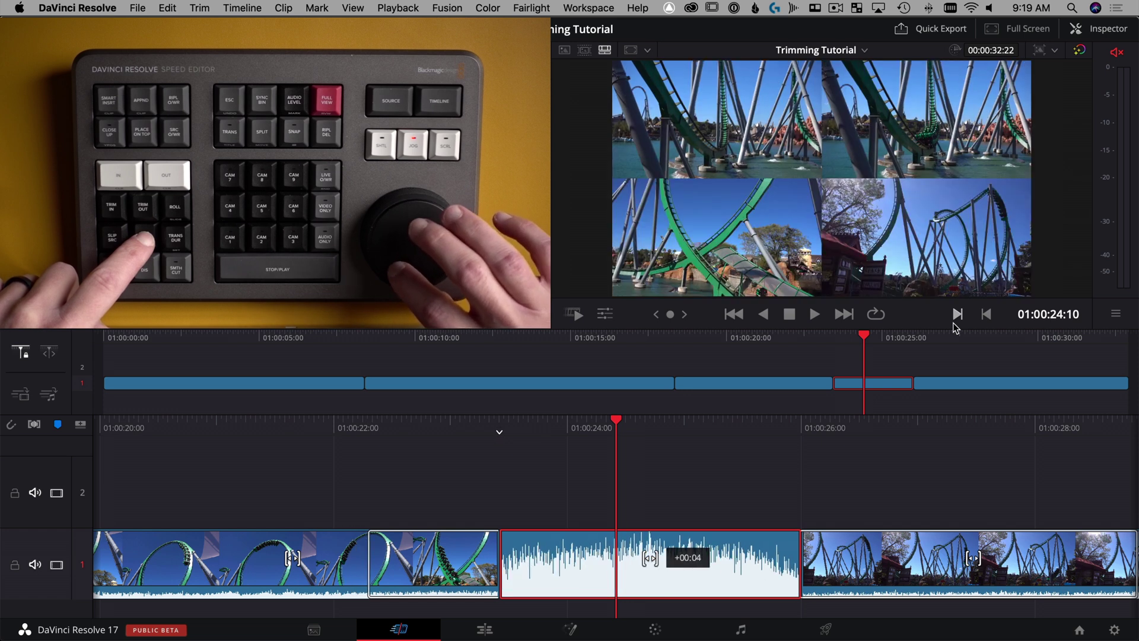
{"action": "key", "text": "period"}
{"action": "key", "text": "period"}
{"action": "key", "text": "period"}
{"action": "key", "text": "period"}
{"action": "key", "text": "period"}
{"action": "key", "text": "period"}
{"action": "key", "text": "period"}
{"action": "key", "text": "period"}
{"action": "key", "text": "period"}
{"action": "key", "text": "period"}
{"action": "key", "text": "period"}
{"action": "key", "text": "period"}
{"action": "key", "text": "period"}
{"action": "key", "text": "period"}
{"action": "key", "text": "period"}
{"action": "key", "text": "period"}
{"action": "key", "text": "period"}
{"action": "key", "text": "period"}
{"action": "key", "text": "period"}
{"action": "key", "text": "period"}
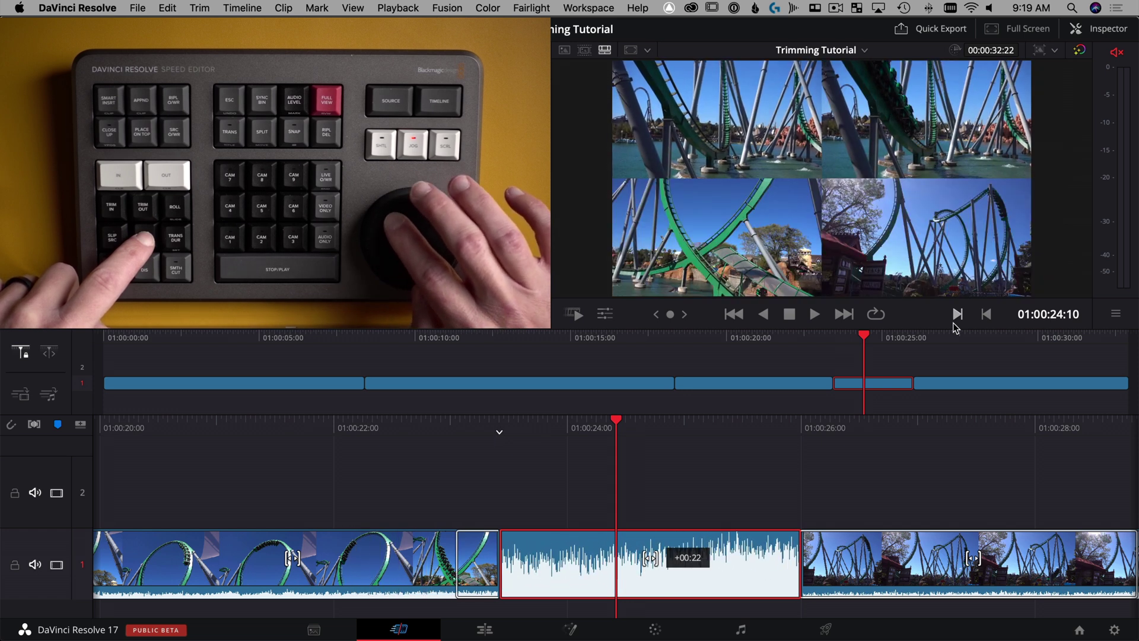
{"action": "key", "text": "comma"}
{"action": "key", "text": "comma"}
{"action": "key", "text": "comma"}
{"action": "key", "text": "comma"}
{"action": "key", "text": "comma"}
{"action": "key", "text": "comma"}
{"action": "key", "text": "comma"}
{"action": "key", "text": "comma"}
{"action": "key", "text": "comma"}
{"action": "key", "text": "comma"}
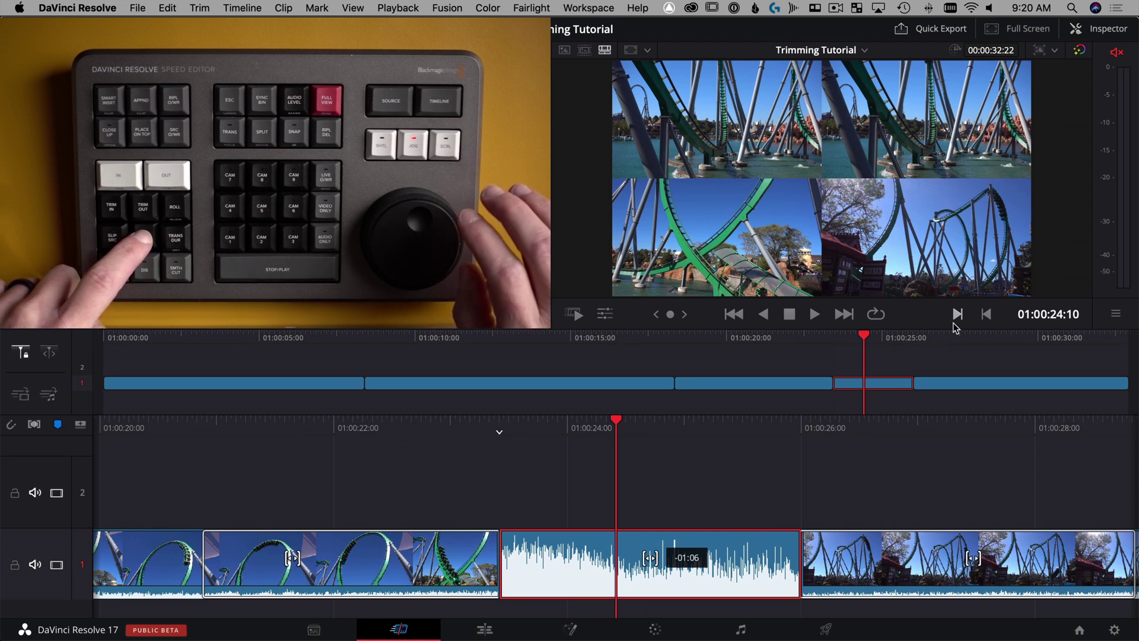
{"action": "key", "text": "Escape"}
Play the slipped clip with its neighbouring cuts from 01:00:23:06 to 01:00:26:21 and return to 01:00:23:17
{"action": "key", "text": "Left"}
{"action": "key", "text": "Left"}
{"action": "key", "text": "Left"}
{"action": "key", "text": "Left"}
{"action": "key", "text": "Left"}
{"action": "key", "text": "Left"}
{"action": "key", "text": "Left"}
{"action": "key", "text": "Left"}
{"action": "key", "text": "Left"}
{"action": "key", "text": "Left"}
{"action": "key", "text": "Left"}
{"action": "key", "text": "Left"}
{"action": "key", "text": "Left"}
{"action": "key", "text": "Left"}
{"action": "key", "text": "Left"}
{"action": "key", "text": "Left"}
{"action": "key", "text": "Left"}
{"action": "key", "text": "Left"}
{"action": "key", "text": "Left"}
{"action": "key", "text": "Left"}
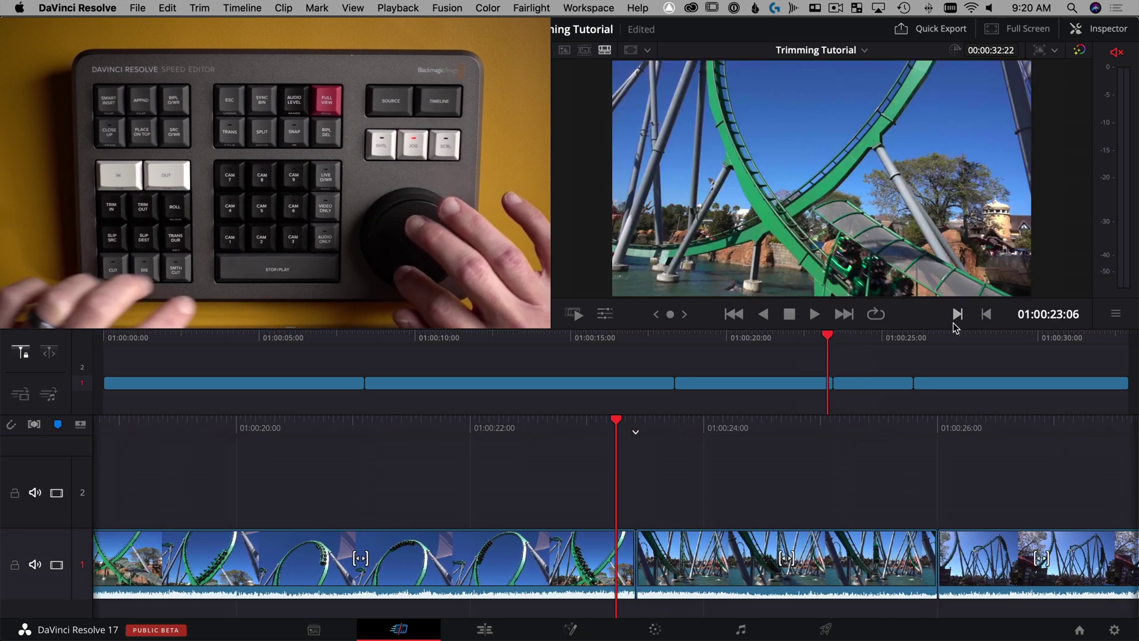
{"action": "key", "text": "space"}
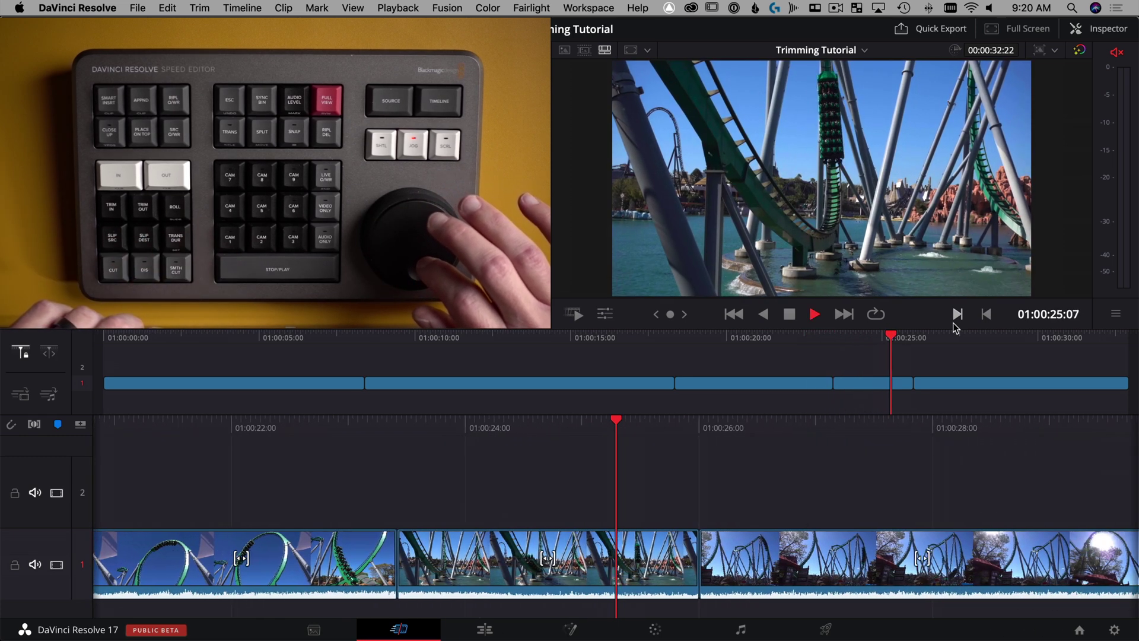
{"action": "key", "text": "space"}
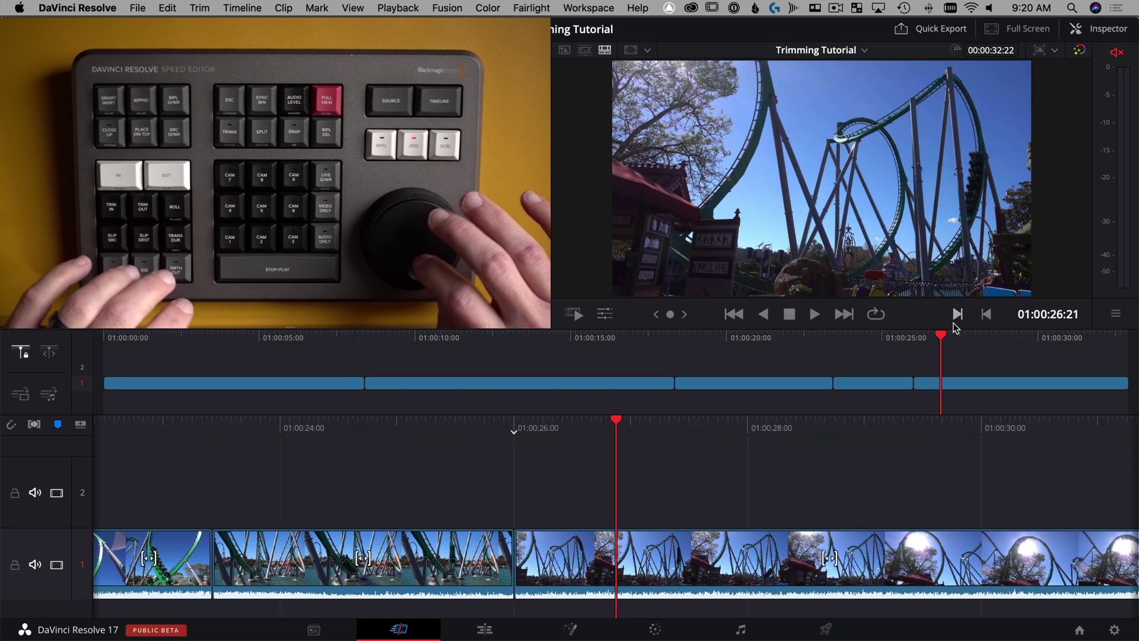
{"action": "key", "text": "Left"}
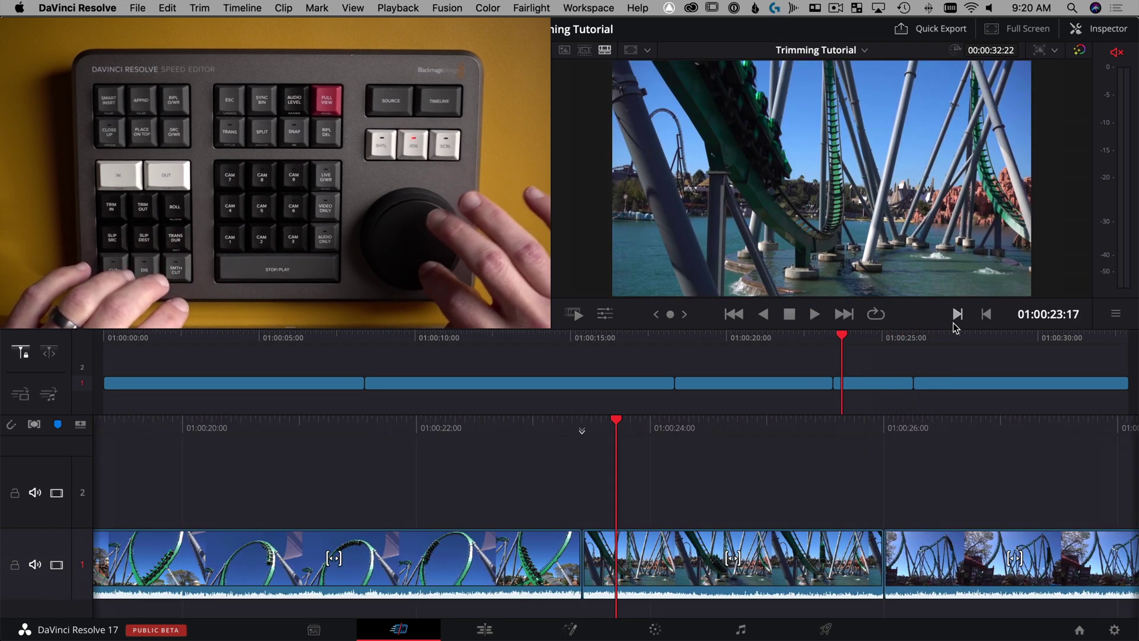
Review the cuts around the short roller-coaster clip by playing from 01:00:22:21 to 01:00:27:02
{"action": "key", "text": "Right"}
{"action": "key", "text": "Left"}
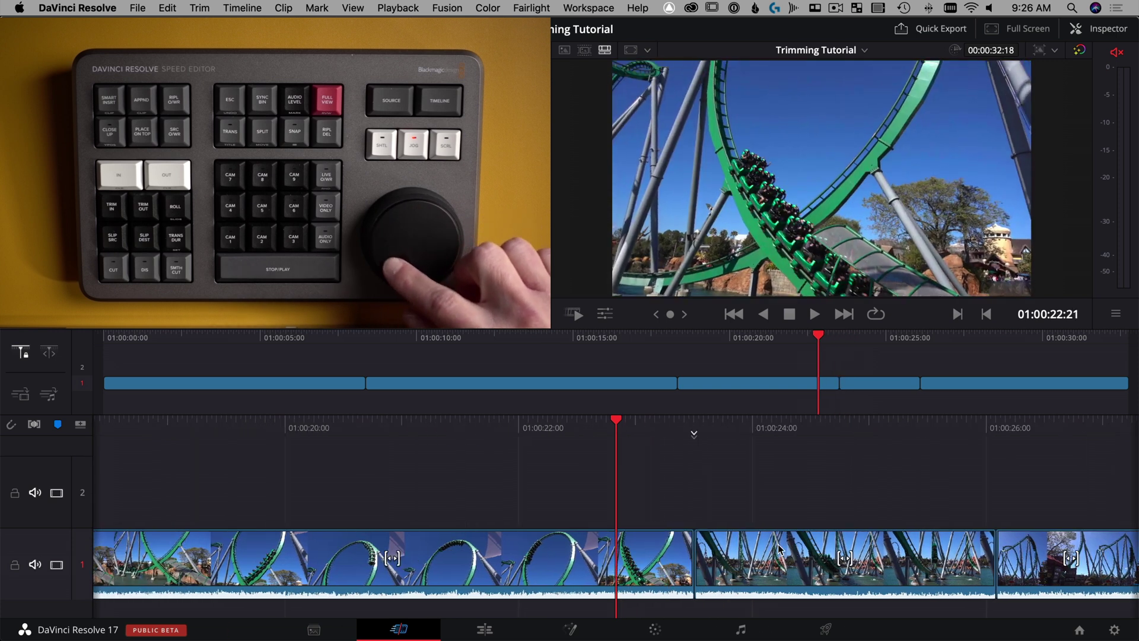
{"action": "key", "text": "space"}
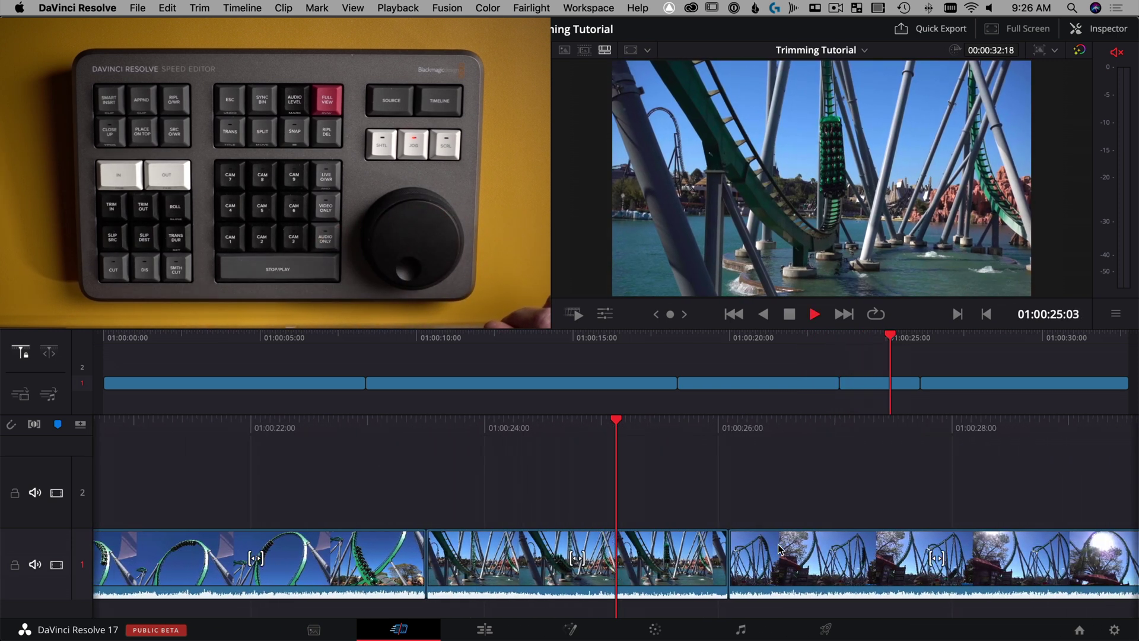
{"action": "key", "text": "space"}
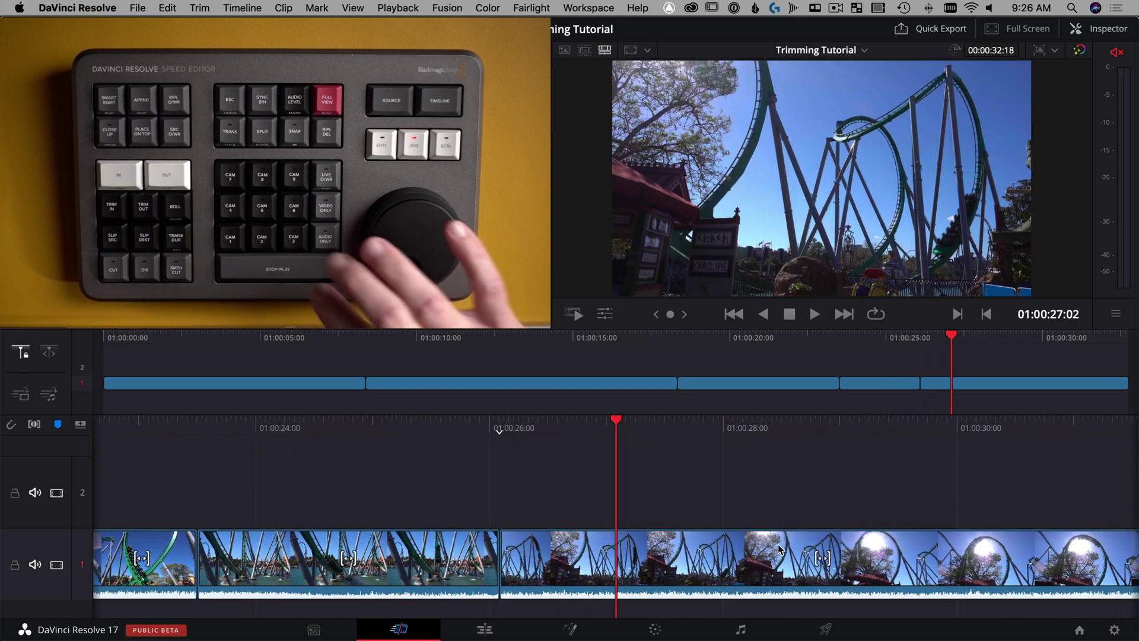